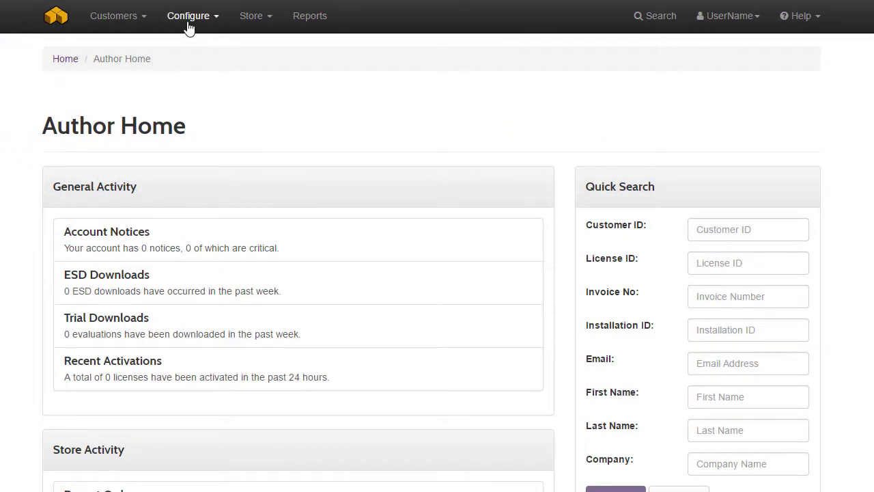
Go to the Products list and launch the Add Product Wizard
{"action": "left_click", "coordinate": [190, 25]}
{"action": "left_click", "coordinate": [194, 46]}
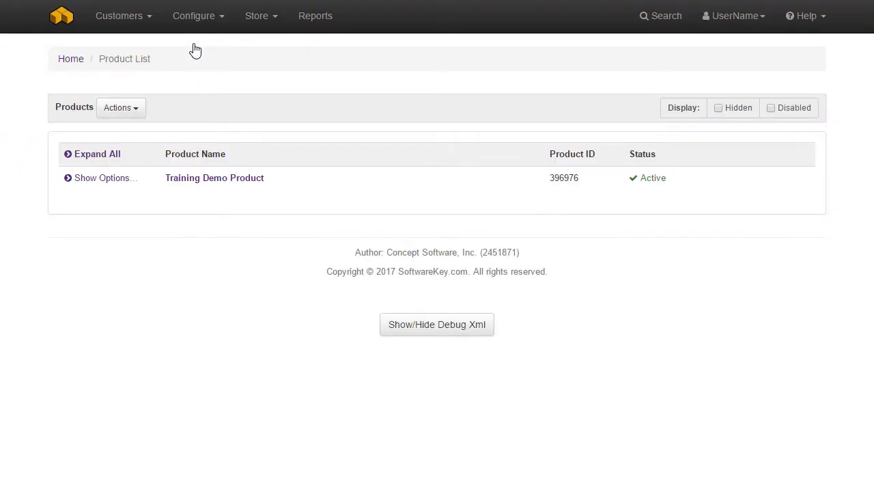
{"action": "left_click", "coordinate": [135, 111]}
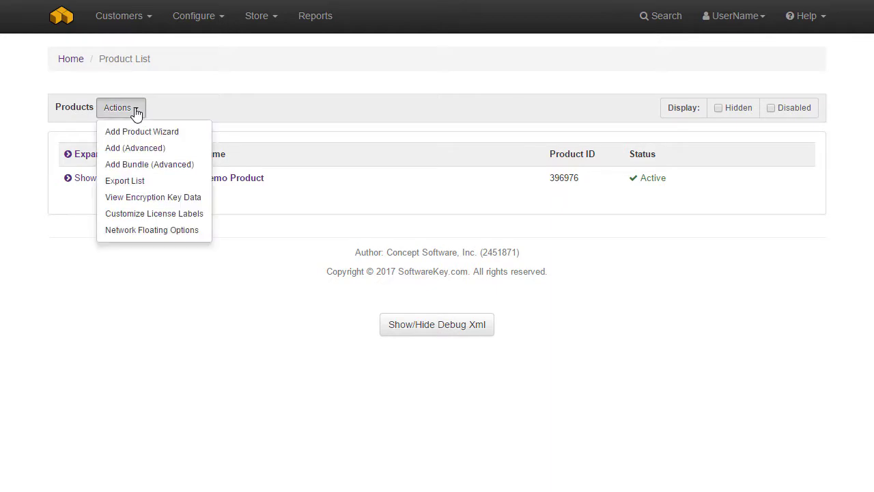
{"action": "left_click", "coordinate": [170, 132]}
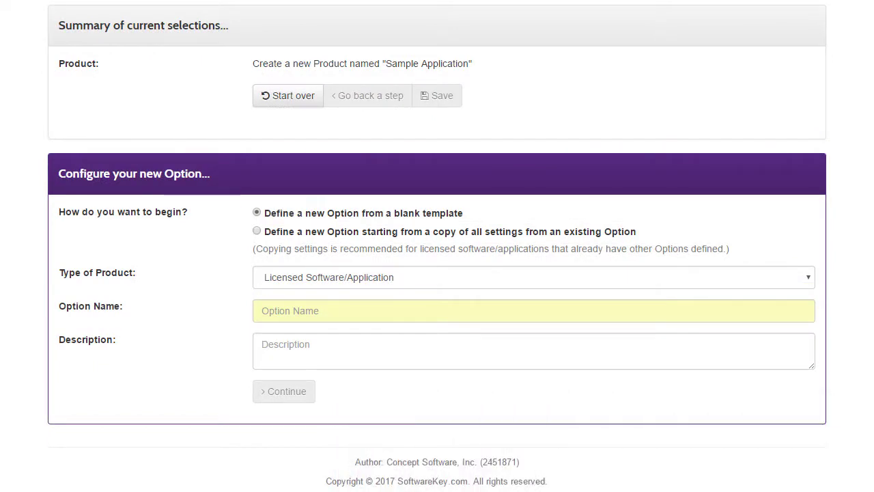
Keep the Licensed Software/Application product type and name the option 'One Year License'
{"action": "left_click", "coordinate": [814, 287]}
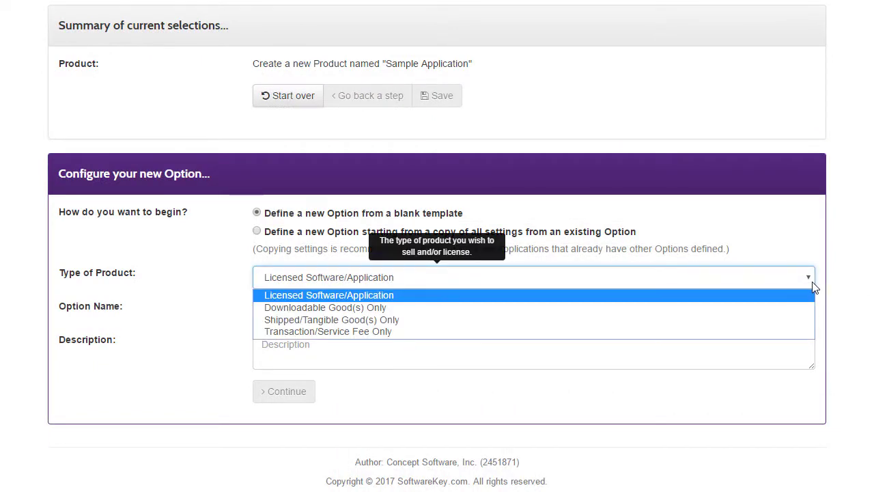
{"action": "left_click", "coordinate": [330, 299]}
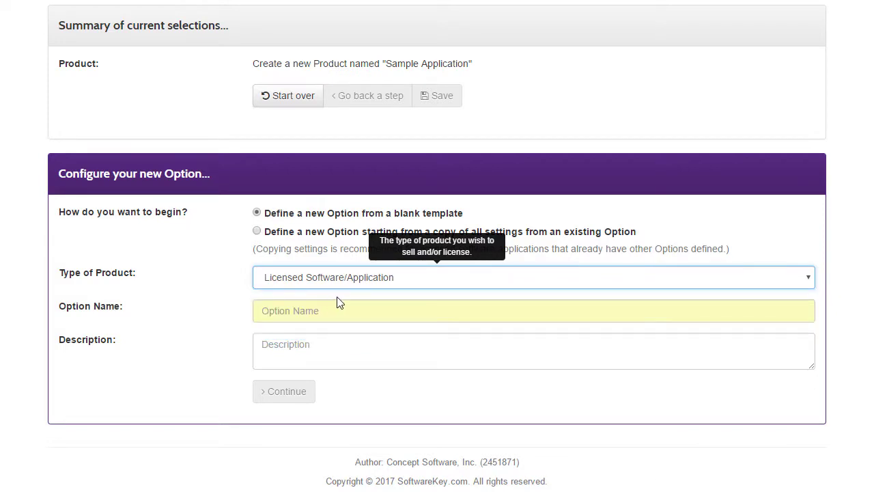
{"action": "left_click", "coordinate": [298, 311]}
{"action": "type", "text": "One Y"}
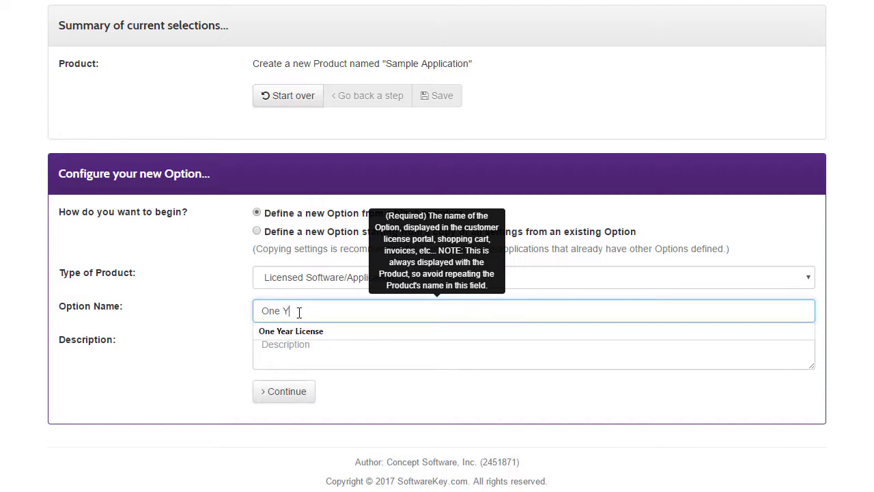
{"action": "type", "text": "ear License"}
{"action": "left_click", "coordinate": [295, 333]}
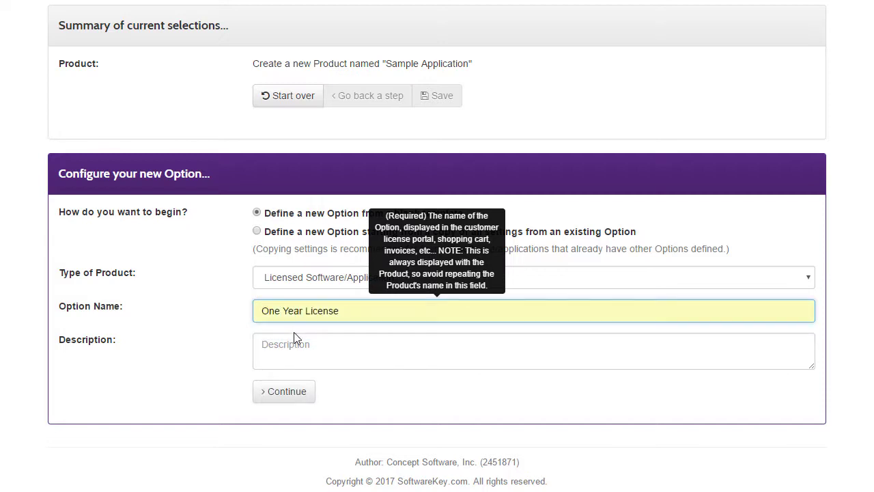
{"action": "left_click", "coordinate": [292, 391]}
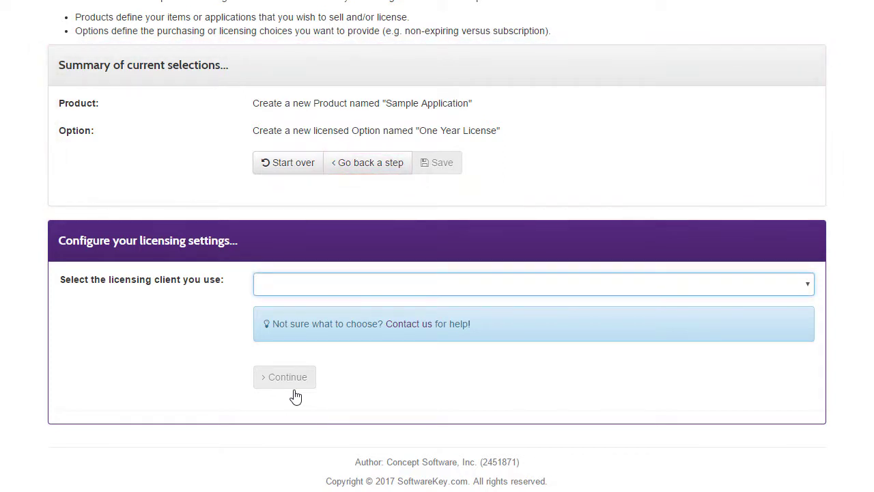
Choose Instant Protection PLUS 3 as the licensing client
{"action": "left_click", "coordinate": [809, 286]}
{"action": "left_click", "coordinate": [604, 316]}
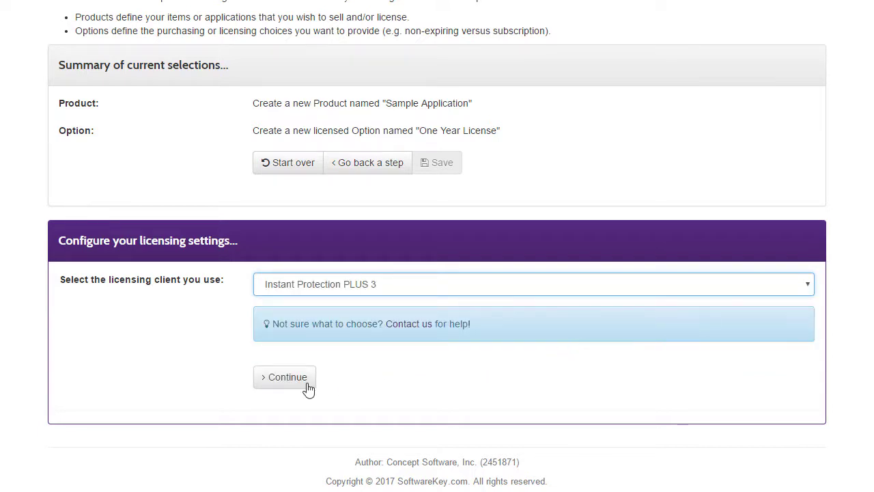
{"action": "left_click", "coordinate": [285, 377]}
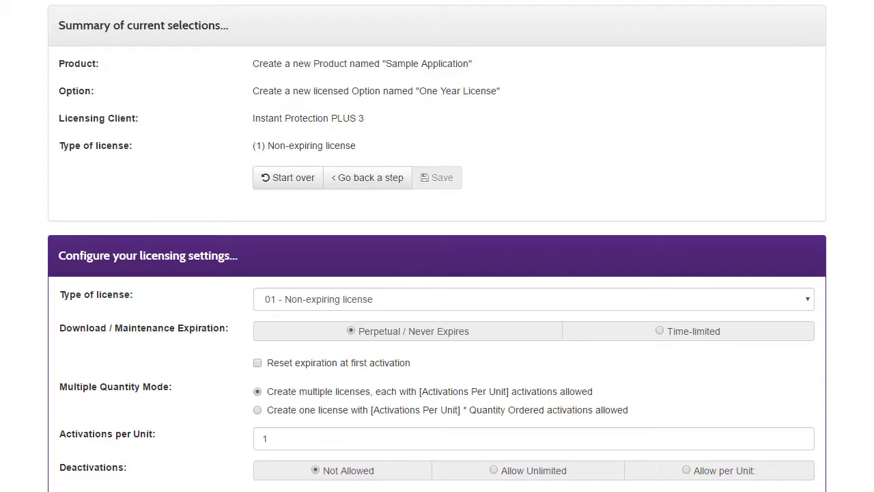
Set license type 11 Periodic/subscription, 365 days until expiry, reset at first activation
{"action": "left_click", "coordinate": [808, 301]}
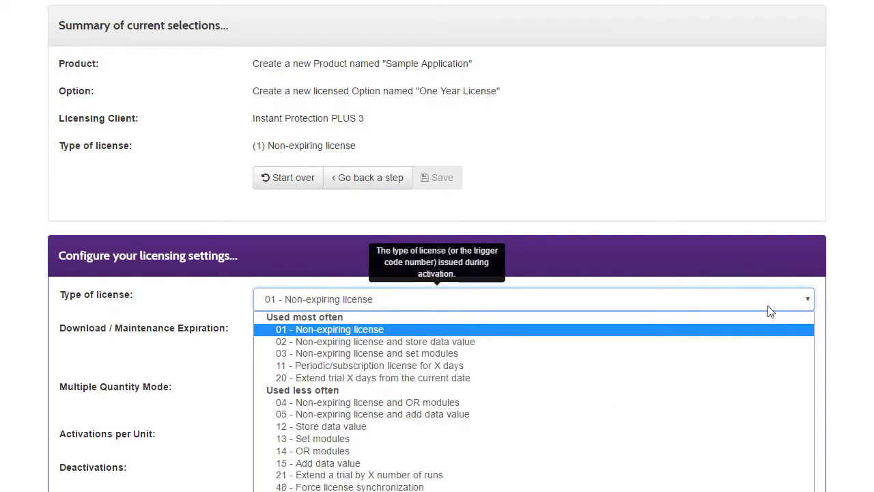
{"action": "left_click", "coordinate": [473, 369]}
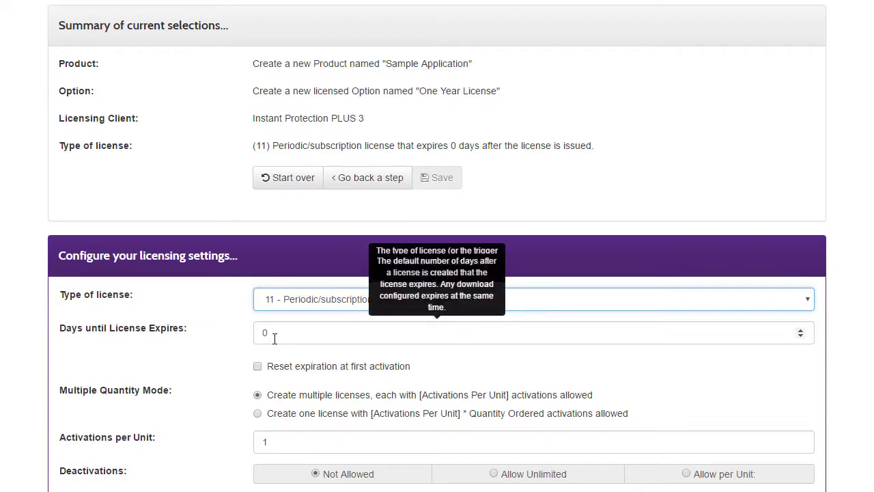
{"action": "left_click_drag", "start_coordinate": [273, 338], "coordinate": [250, 331]}
{"action": "type", "text": "3"}
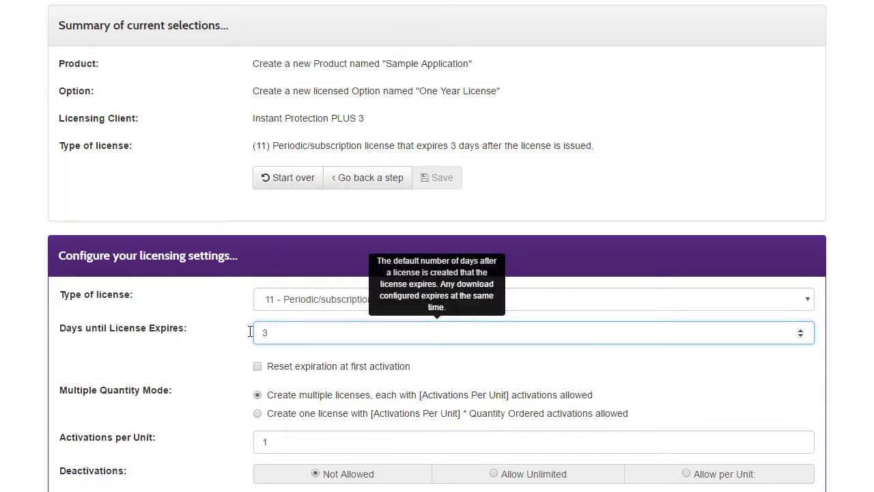
{"action": "type", "text": "65"}
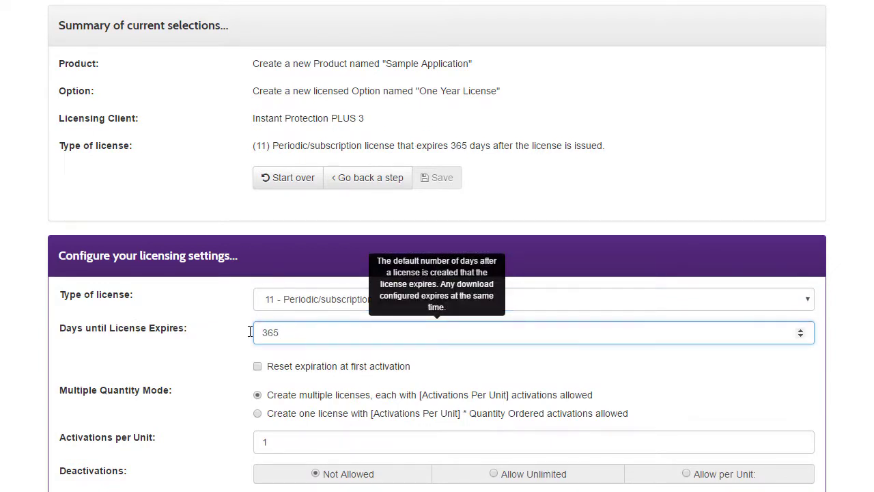
{"action": "left_click", "coordinate": [258, 367]}
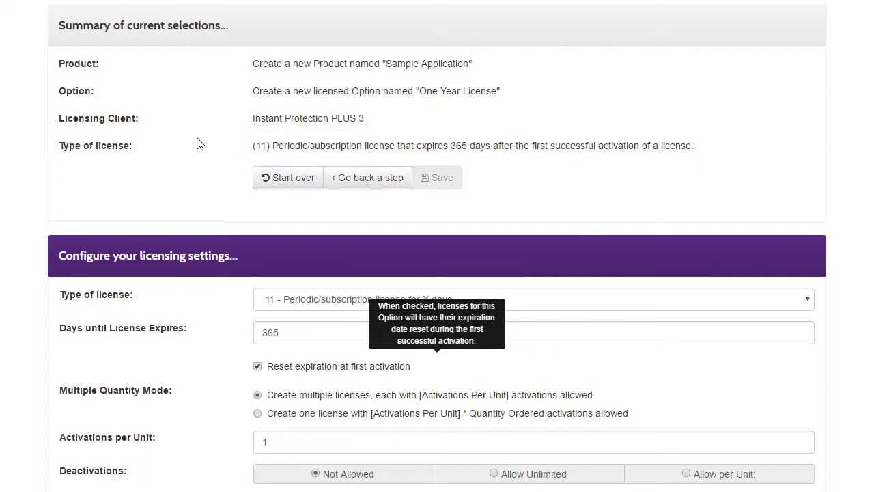
Allow 2 activations per unit and unlimited deactivations, then continue the wizard
{"action": "double_click", "coordinate": [279, 439]}
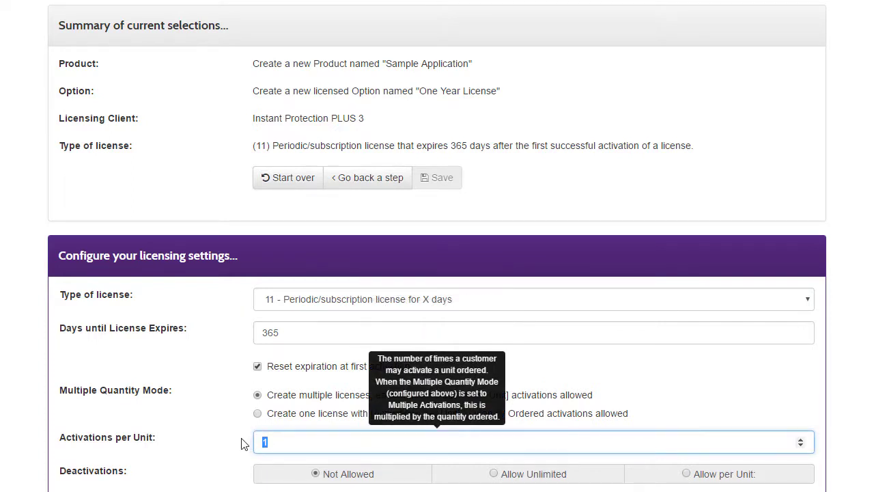
{"action": "type", "text": "2"}
{"action": "scroll", "coordinate": [503, 437], "scroll_direction": "down", "scroll_amount": 2}
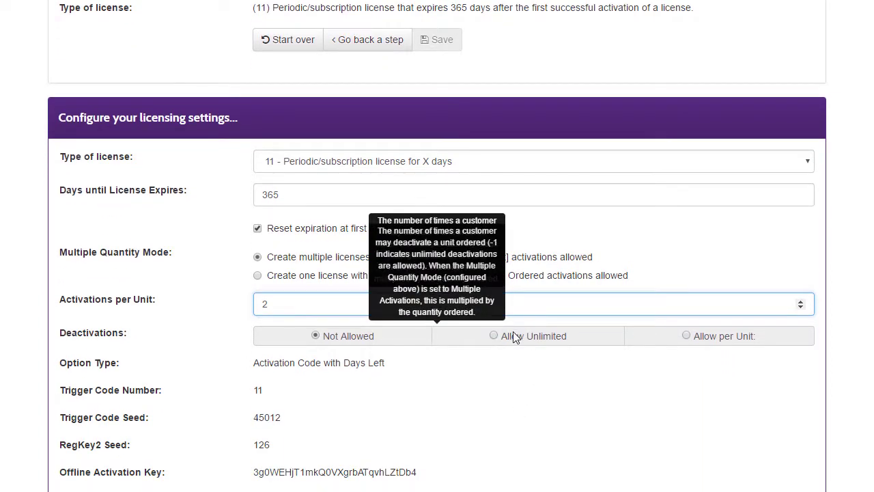
{"action": "left_click", "coordinate": [511, 336]}
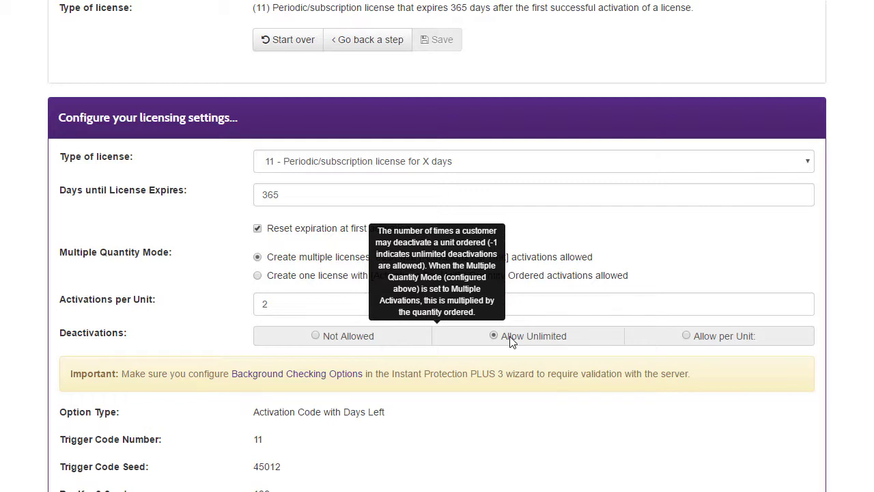
{"action": "scroll", "coordinate": [511, 342], "scroll_direction": "down", "scroll_amount": 2}
{"action": "left_click", "coordinate": [301, 485]}
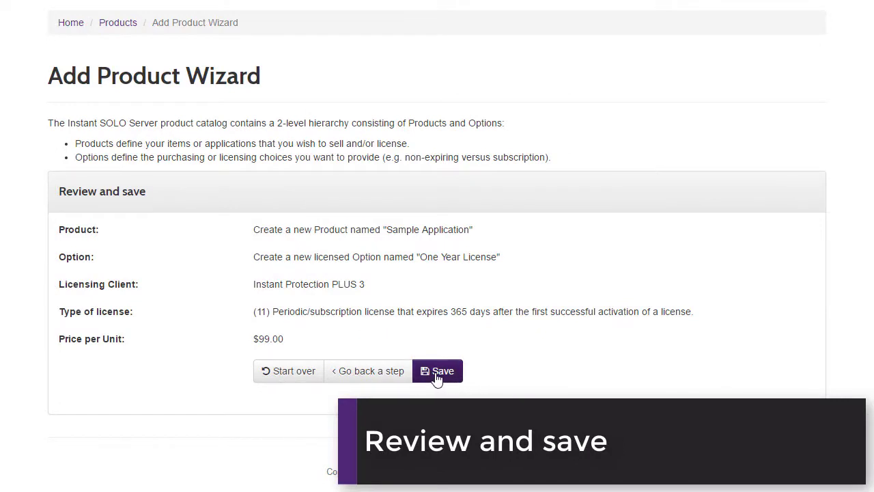
Save the product and issue a test license for Sample Application One Year License
{"action": "left_click", "coordinate": [437, 373]}
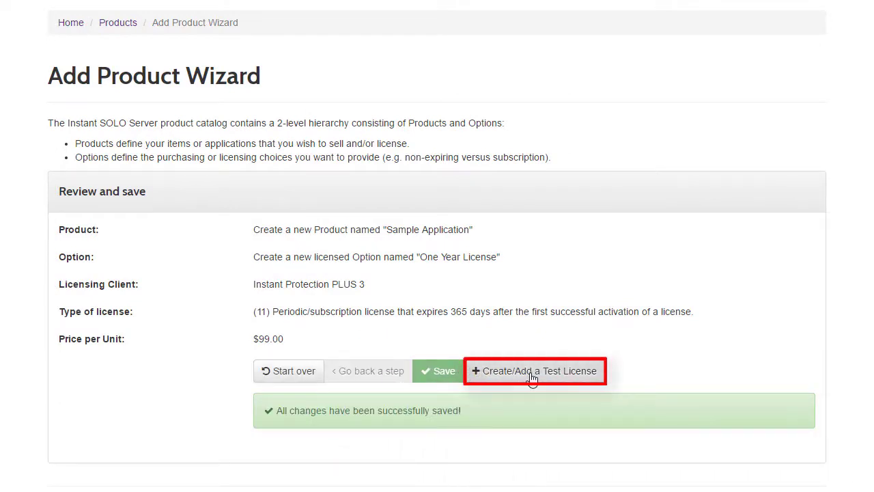
{"action": "left_click", "coordinate": [533, 376]}
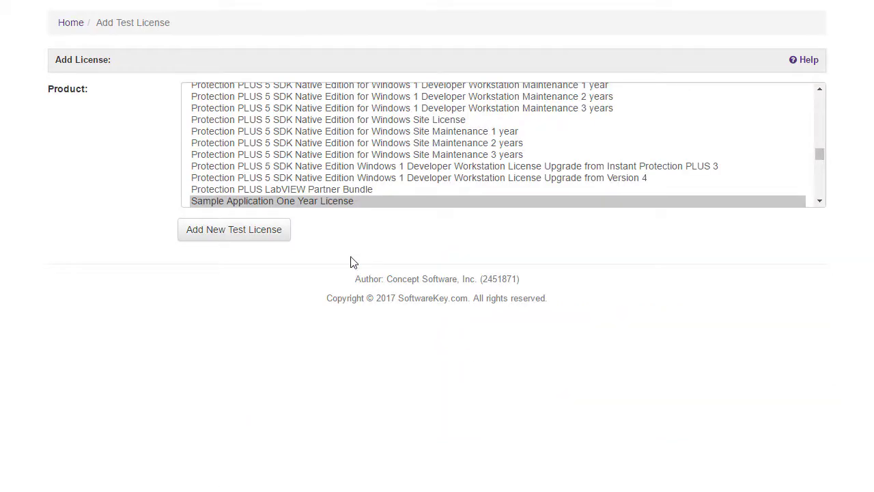
{"action": "left_click", "coordinate": [262, 234]}
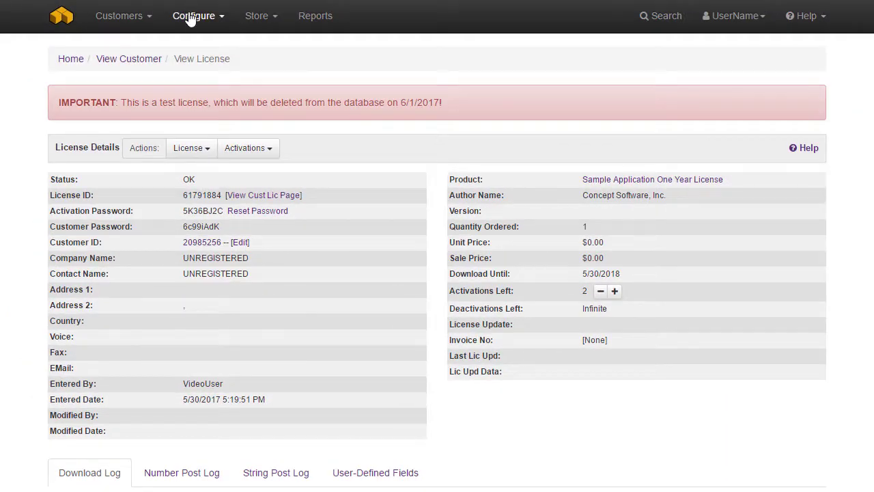
Find One Year License under Sample Application's options and open it for editing
{"action": "left_click", "coordinate": [191, 19]}
{"action": "left_click", "coordinate": [194, 47]}
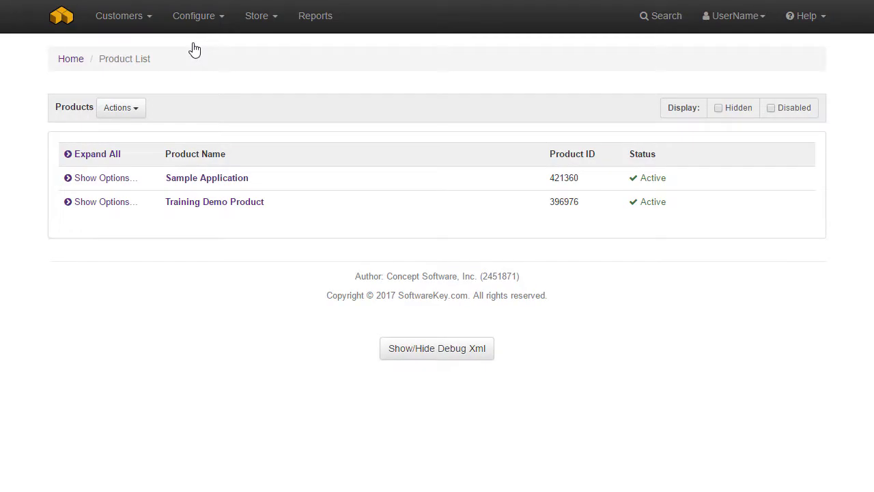
{"action": "left_click", "coordinate": [69, 178]}
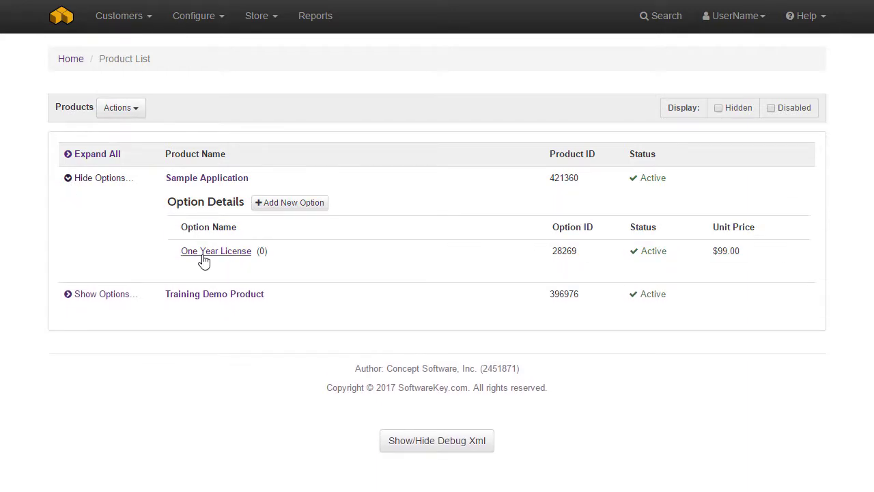
{"action": "left_click", "coordinate": [203, 254]}
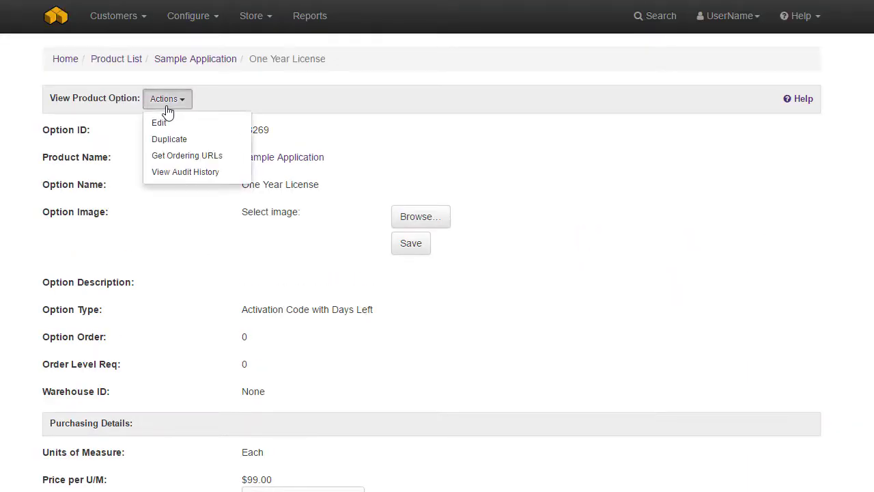
{"action": "left_click", "coordinate": [324, 130]}
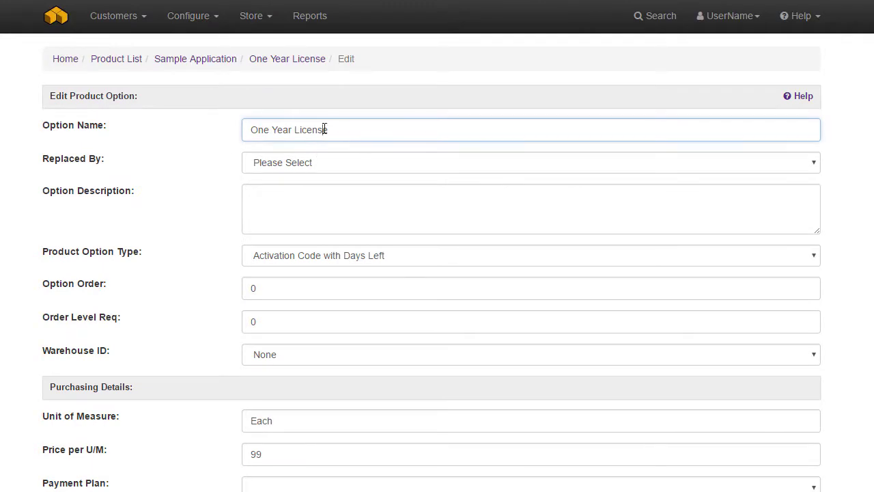
Look over the option's edit form, then open Help for this Page
{"action": "left_click", "coordinate": [296, 195]}
{"action": "scroll", "coordinate": [324, 232], "scroll_direction": "down", "scroll_amount": 15}
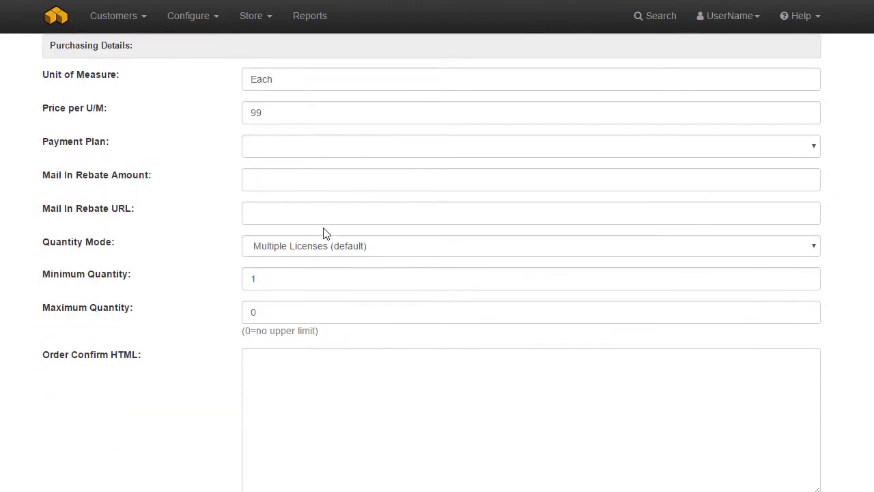
{"action": "scroll", "coordinate": [331, 236], "scroll_direction": "down", "scroll_amount": 10}
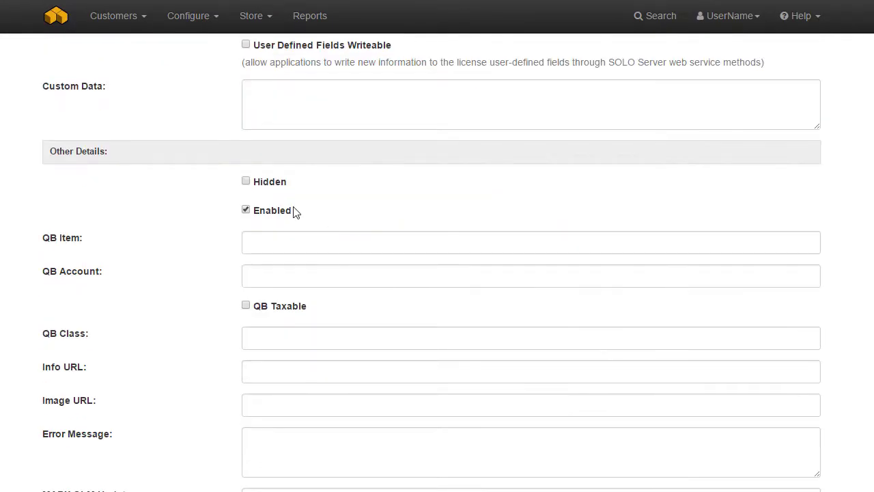
{"action": "scroll", "coordinate": [321, 232], "scroll_direction": "up", "scroll_amount": 15}
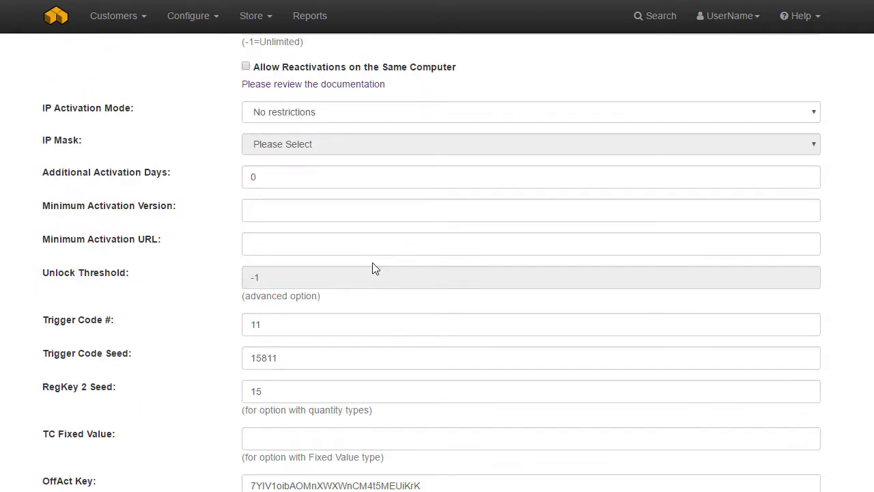
{"action": "left_click", "coordinate": [800, 21]}
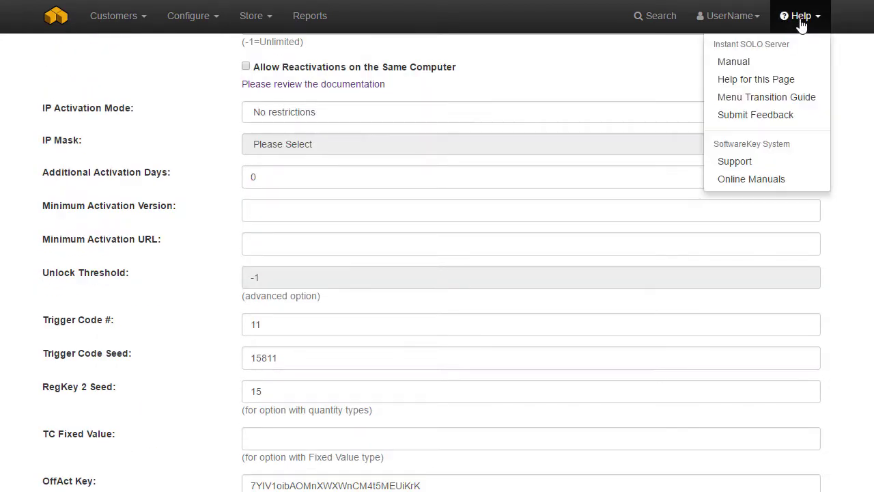
{"action": "left_click", "coordinate": [781, 80]}
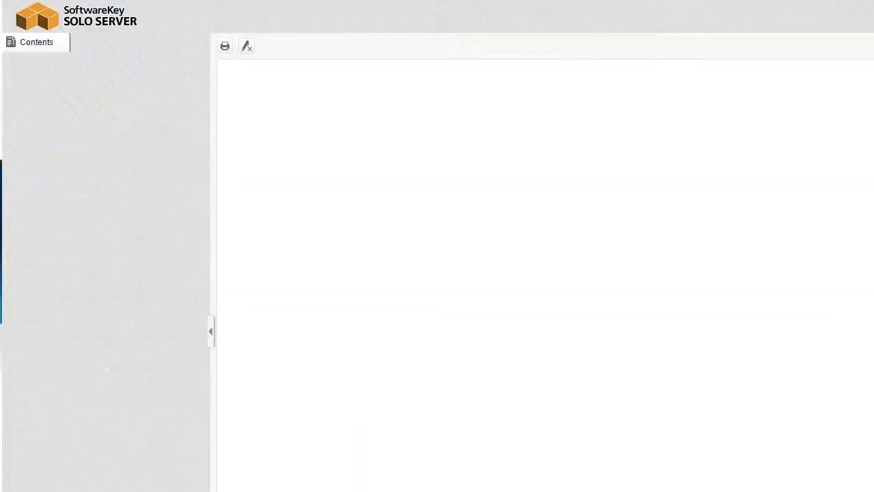